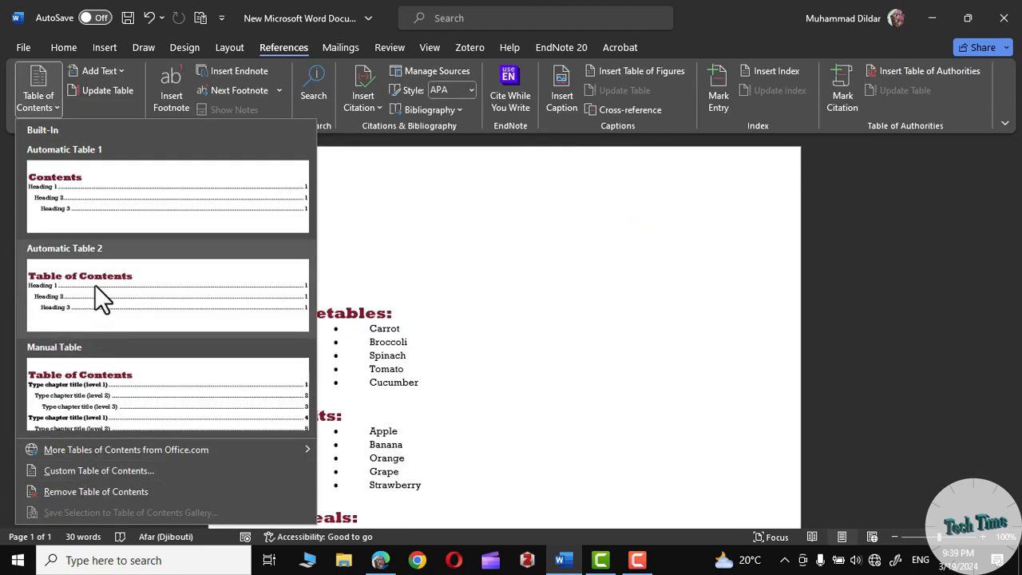
left_click(94, 211)
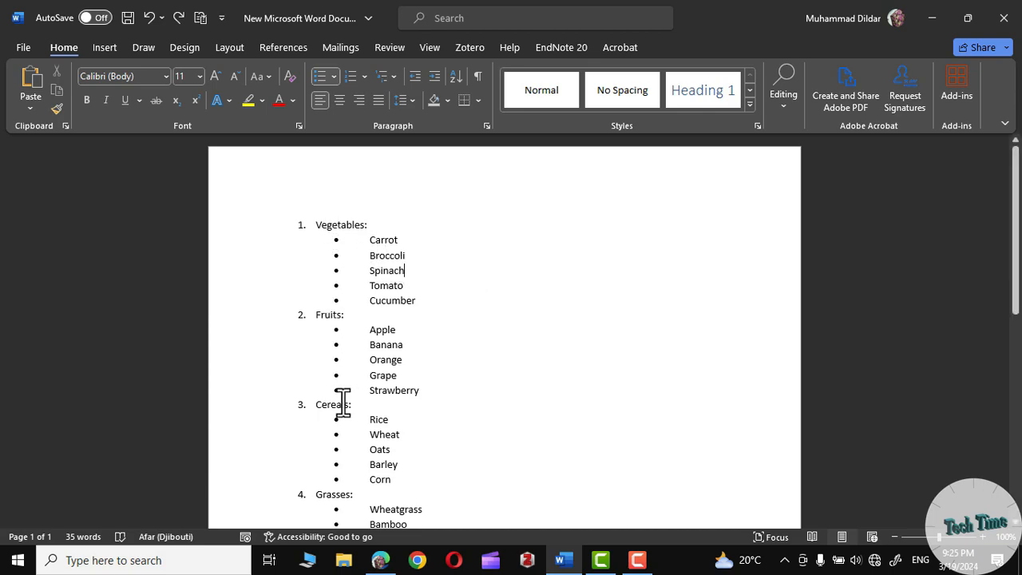
scroll(540, 398, "down", 1)
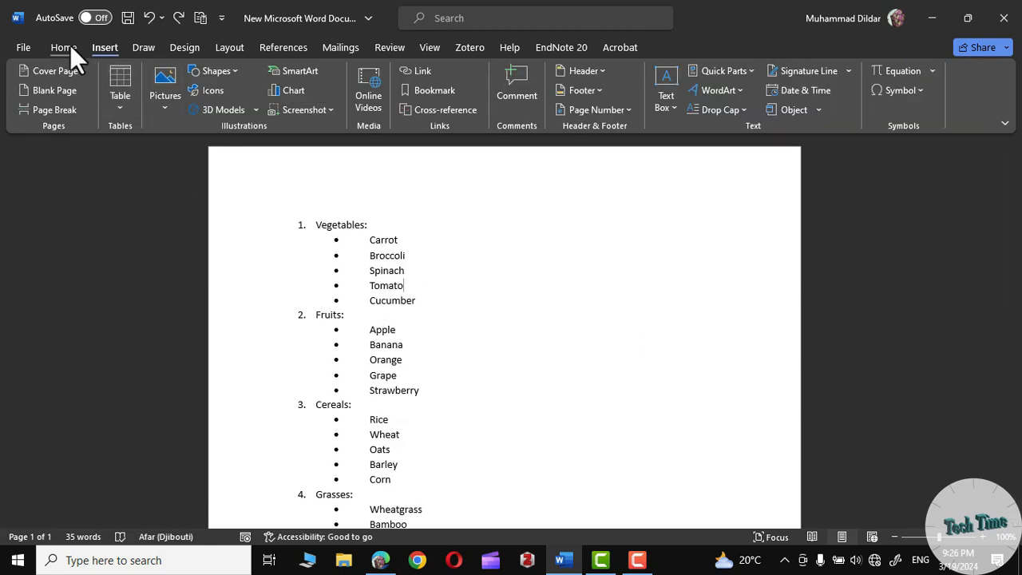
left_click(69, 45)
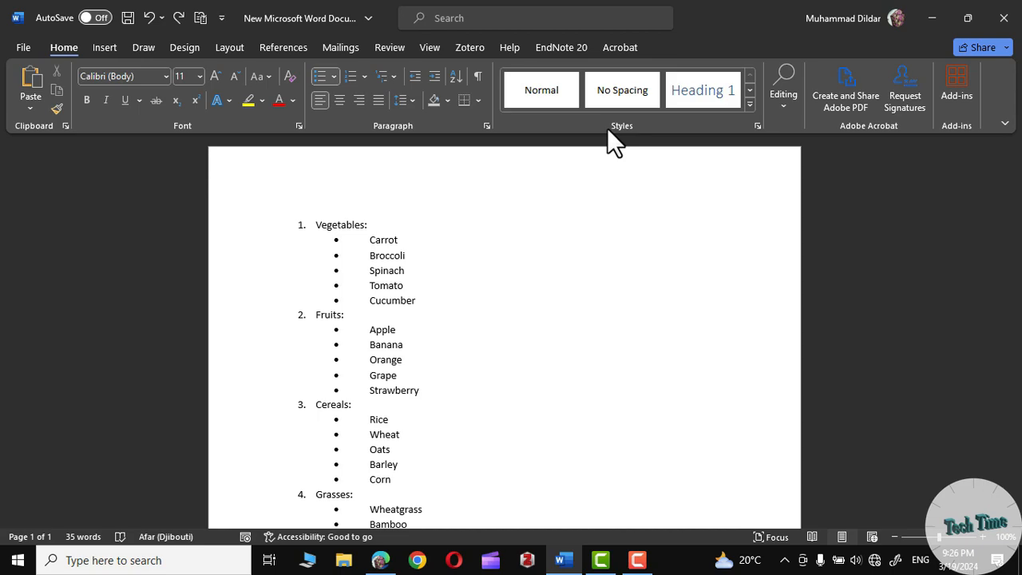
left_click(750, 104)
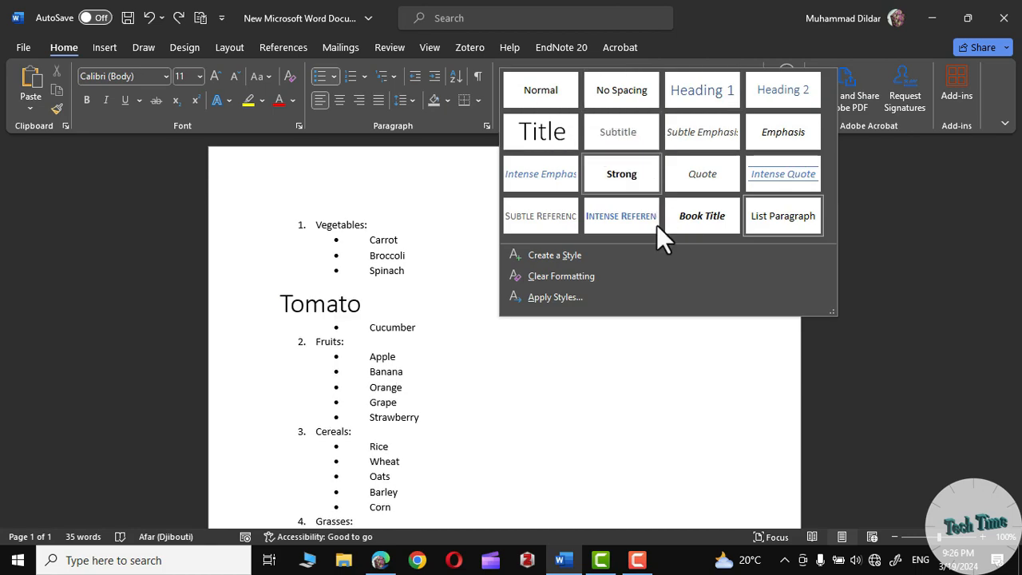
left_click(654, 354)
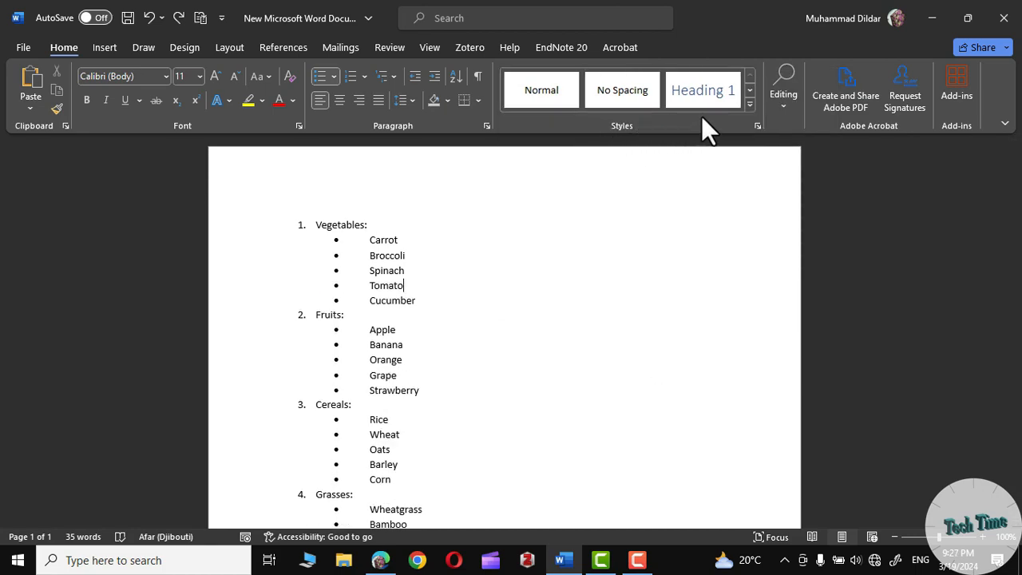
left_click(751, 104)
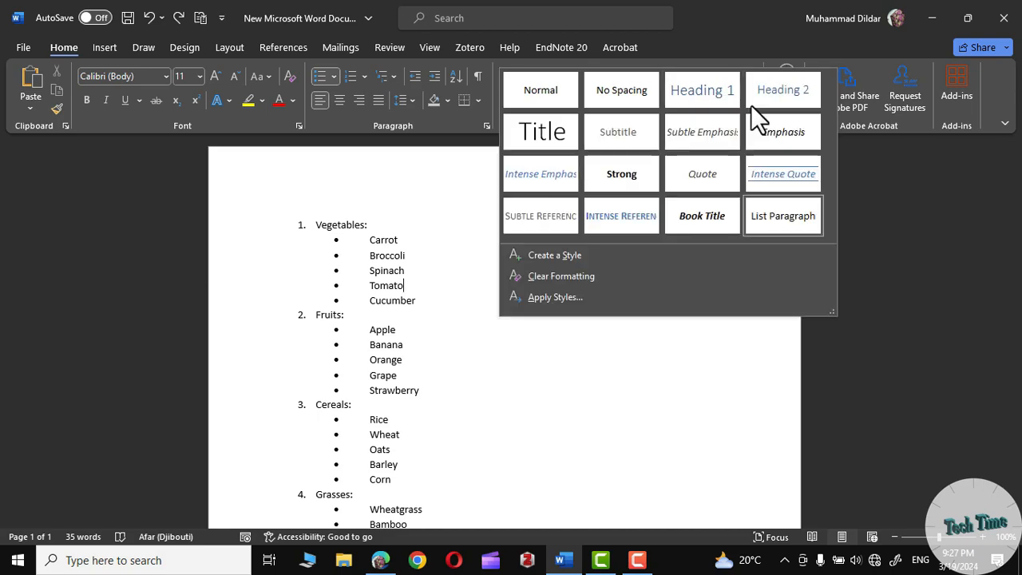
left_click(666, 314)
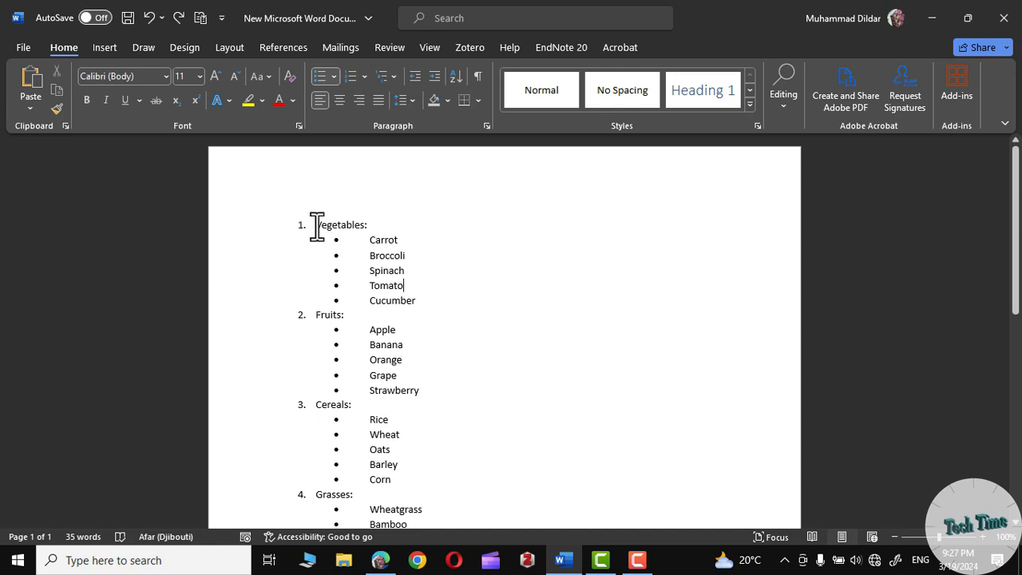
Apply the Heading 1 style to the category titles Vegetables, Fruits, Cereals, Grasses and Trees
left_click_drag(314, 220, 372, 224)
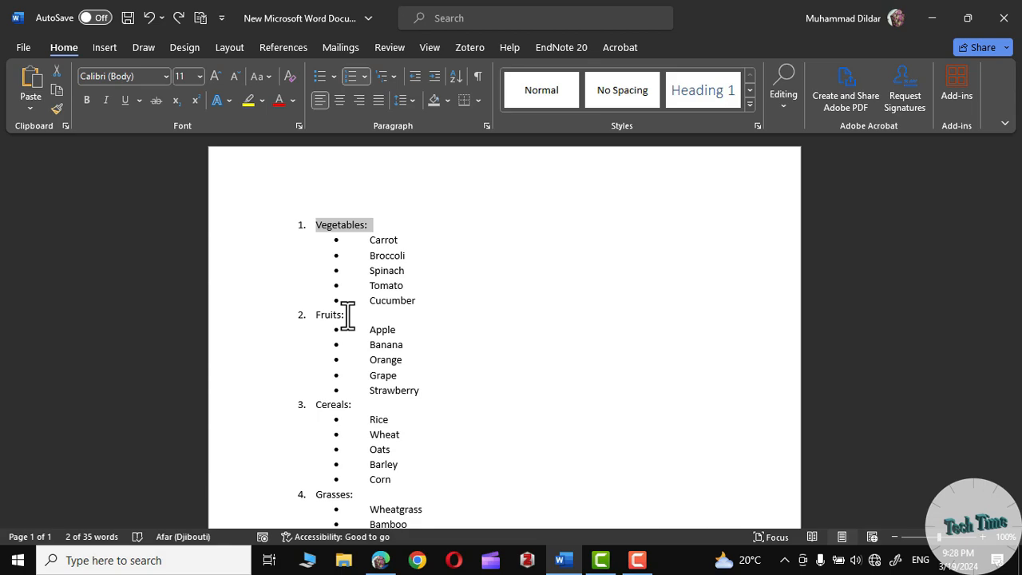
left_click(331, 315, "ctrl")
left_click(329, 404, "ctrl")
left_click(331, 495, "ctrl")
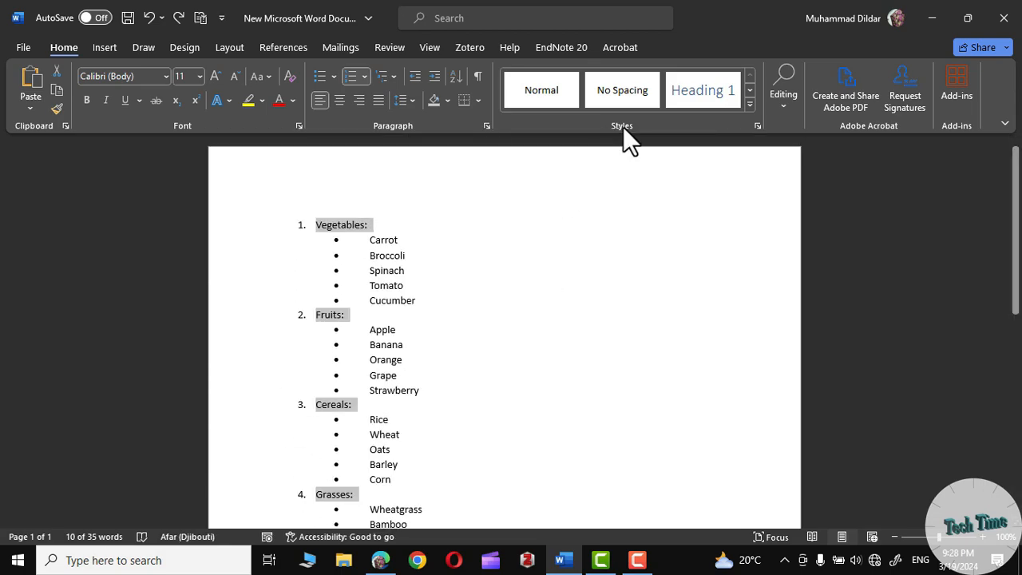
left_click(704, 86)
scroll(567, 339, "up", 3)
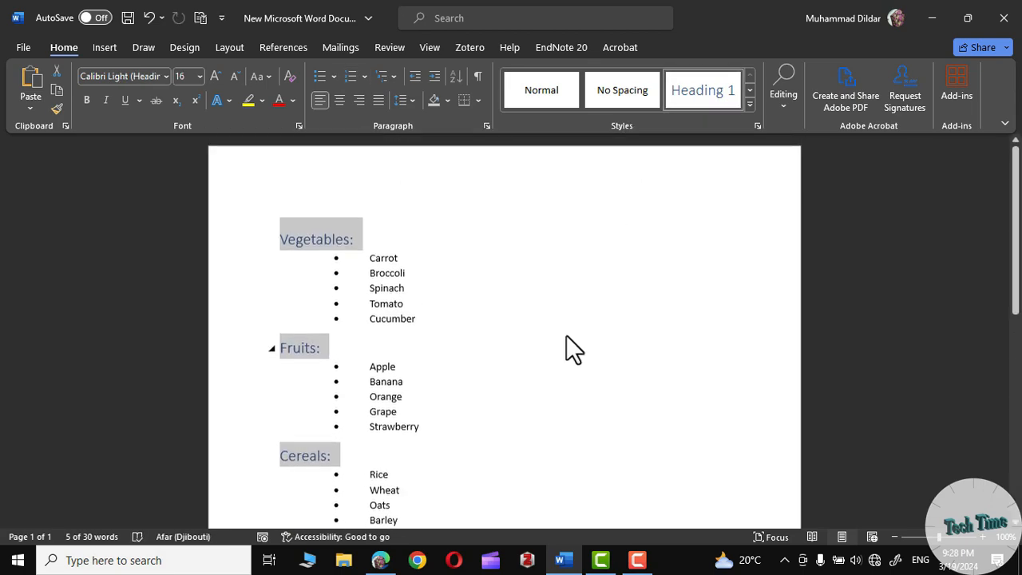
left_click(520, 276)
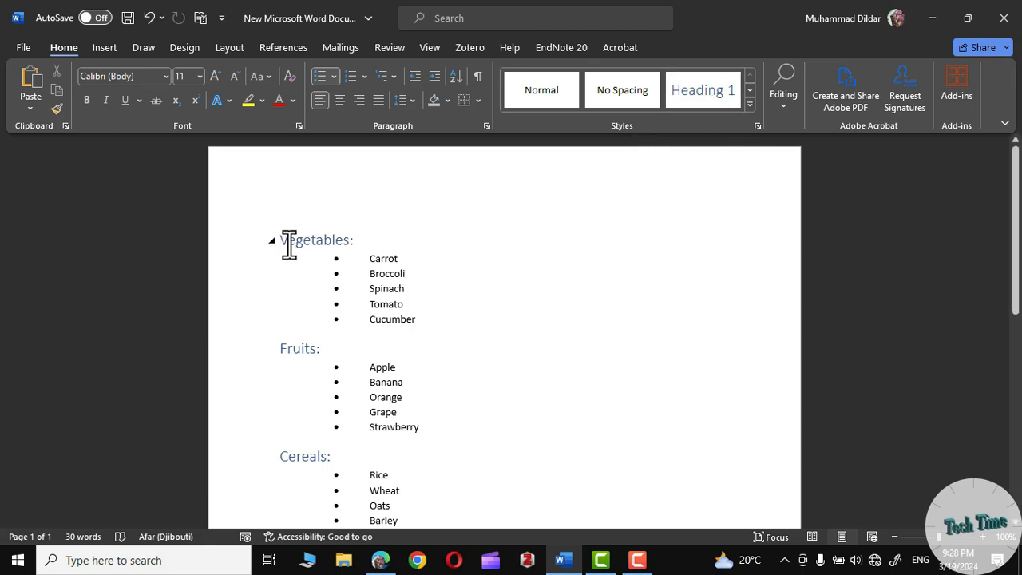
scroll(289, 249, "down", 3)
scroll(289, 248, "up", 5)
left_click(497, 343)
left_click(364, 243)
triple_click(337, 240)
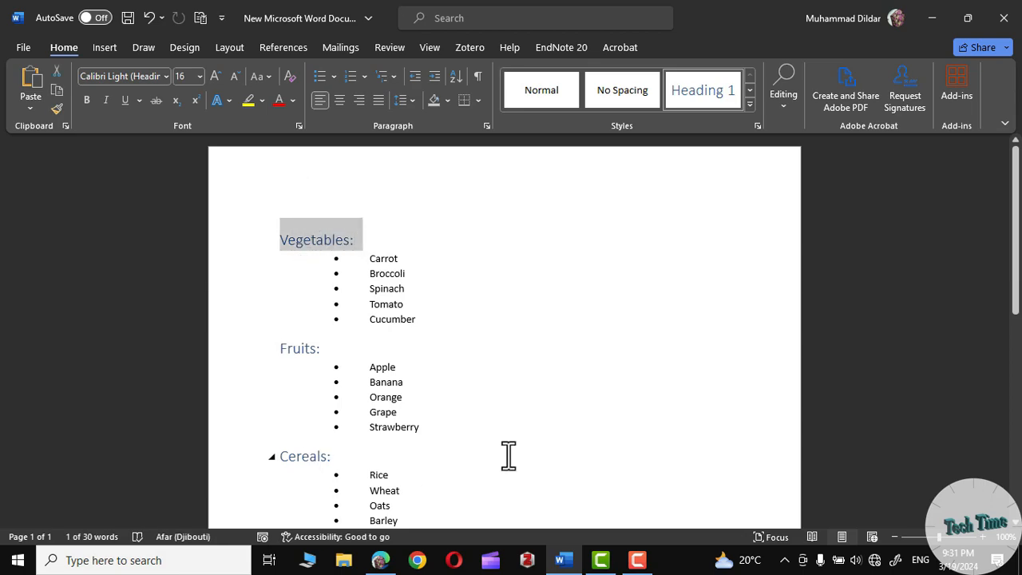
left_click(559, 343)
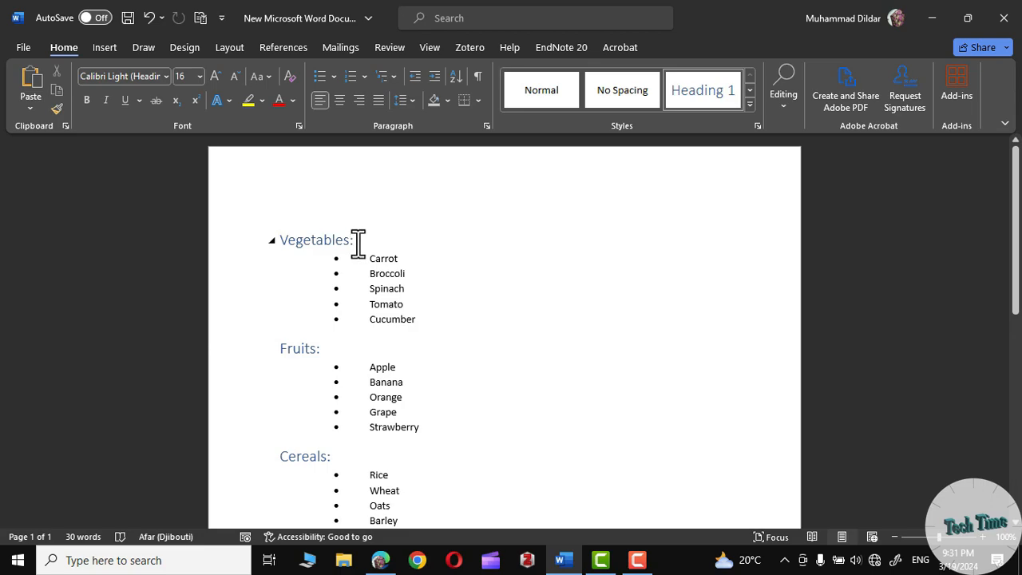
Modify the Heading 1 style to use the Times New Roman font in Dark Red
right_click(705, 85)
left_click(751, 120)
left_click_drag(408, 72, 488, 85)
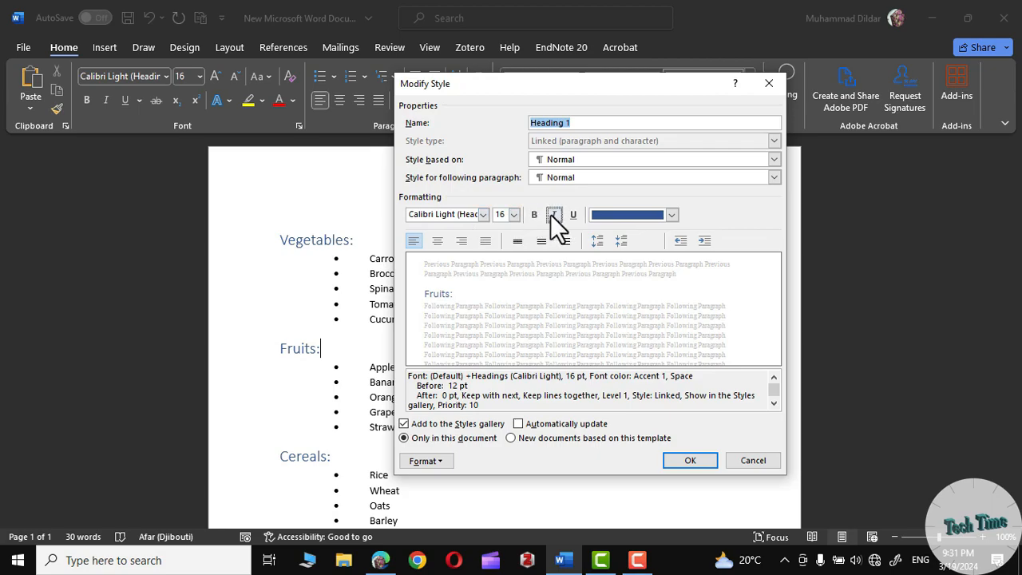
left_click(675, 214)
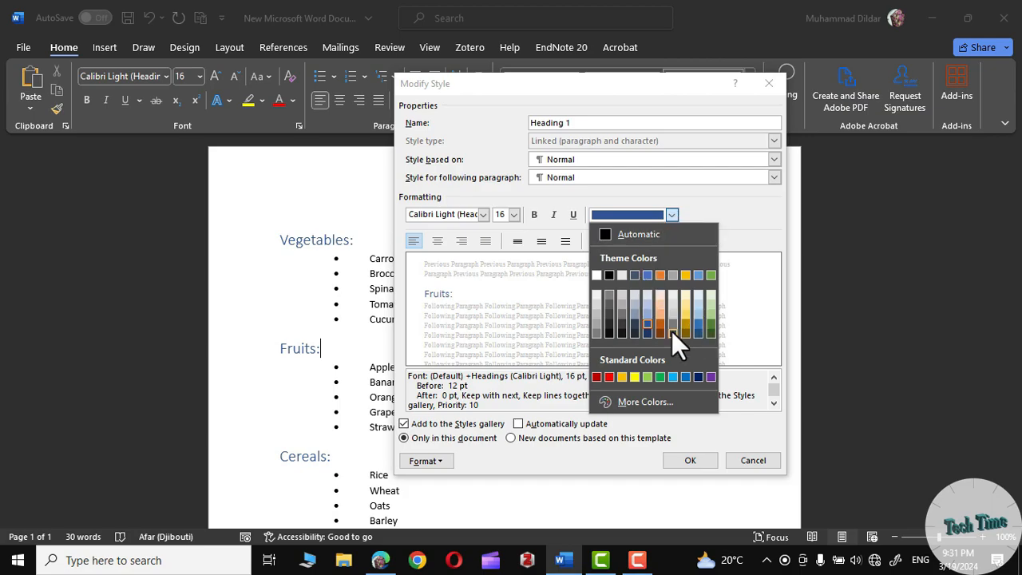
left_click(512, 383)
left_click(440, 460)
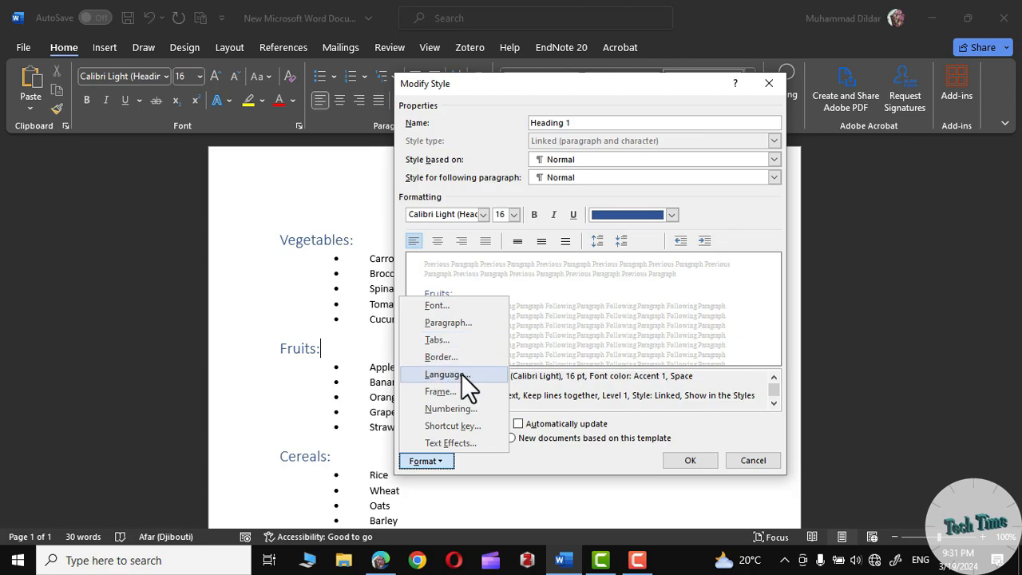
left_click(731, 220)
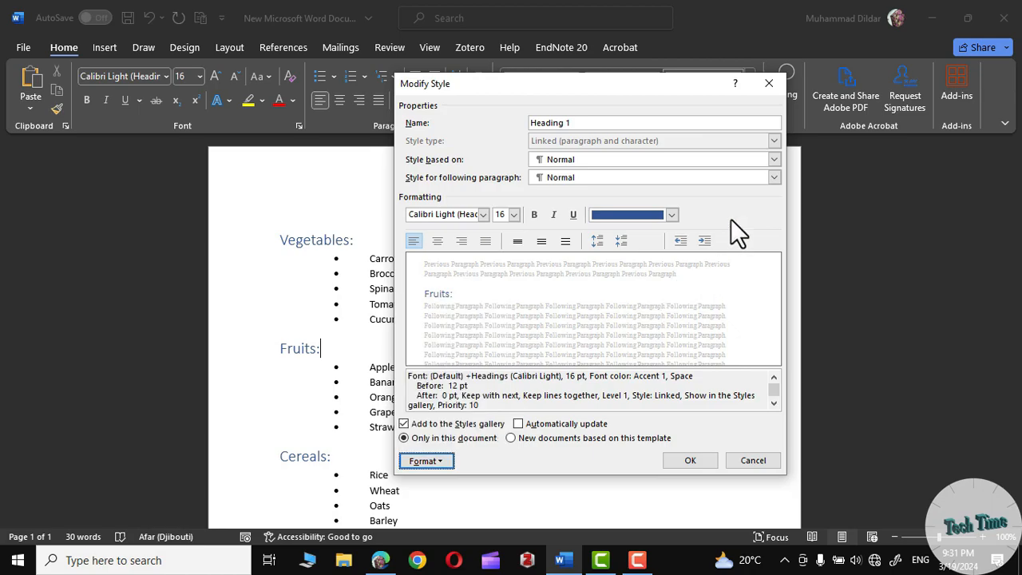
left_click(483, 212)
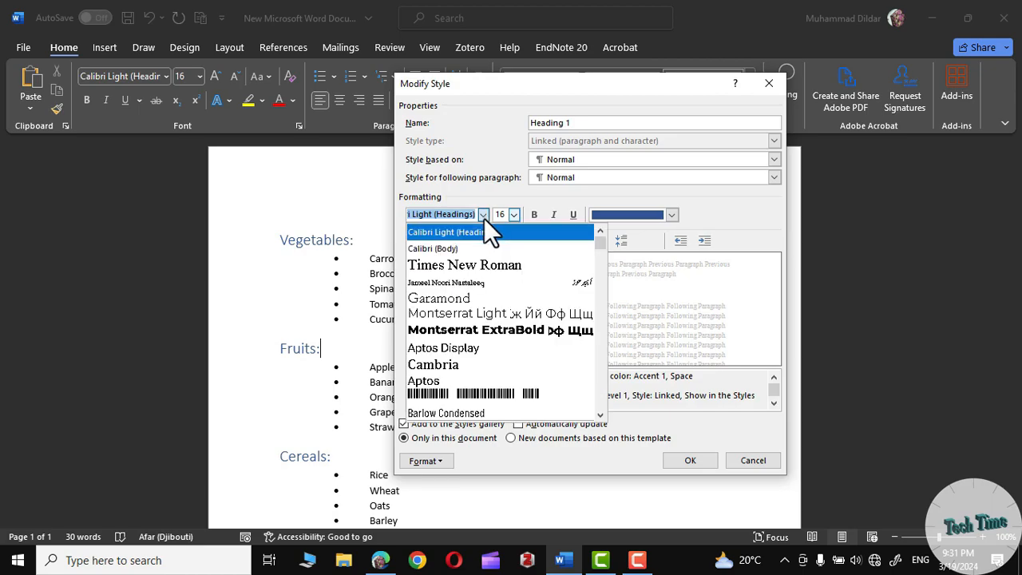
left_click(486, 262)
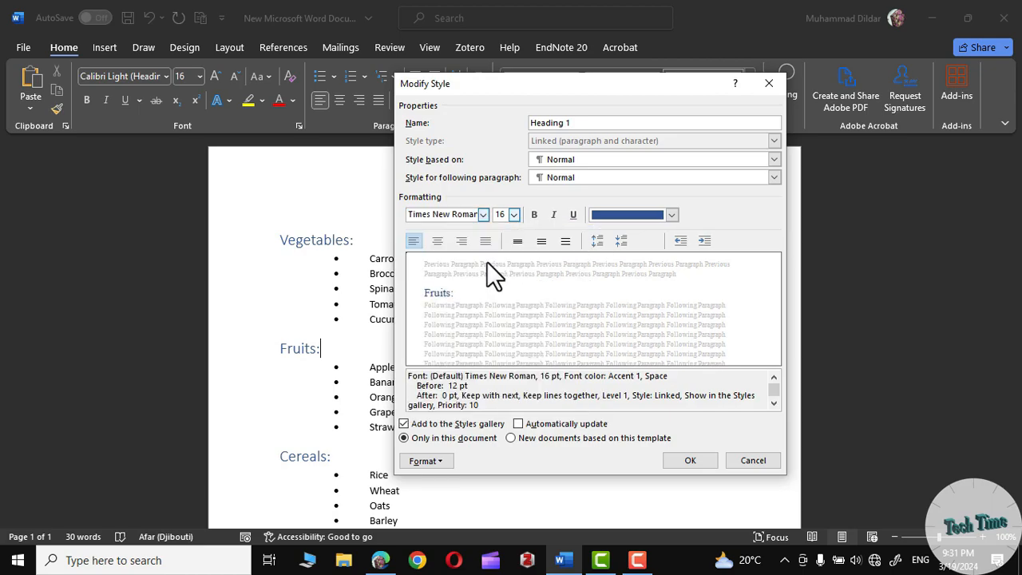
left_click(672, 215)
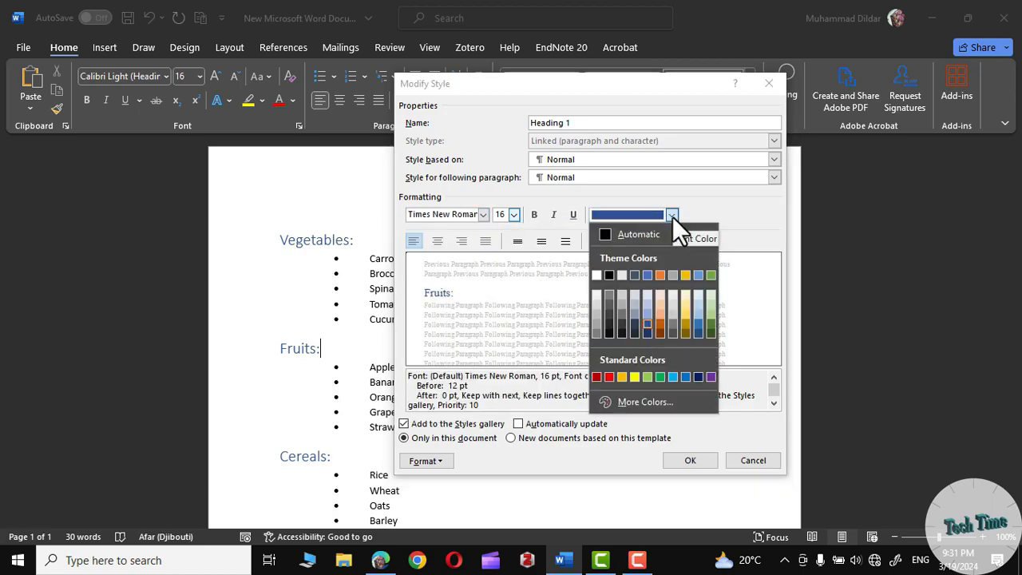
left_click(596, 376)
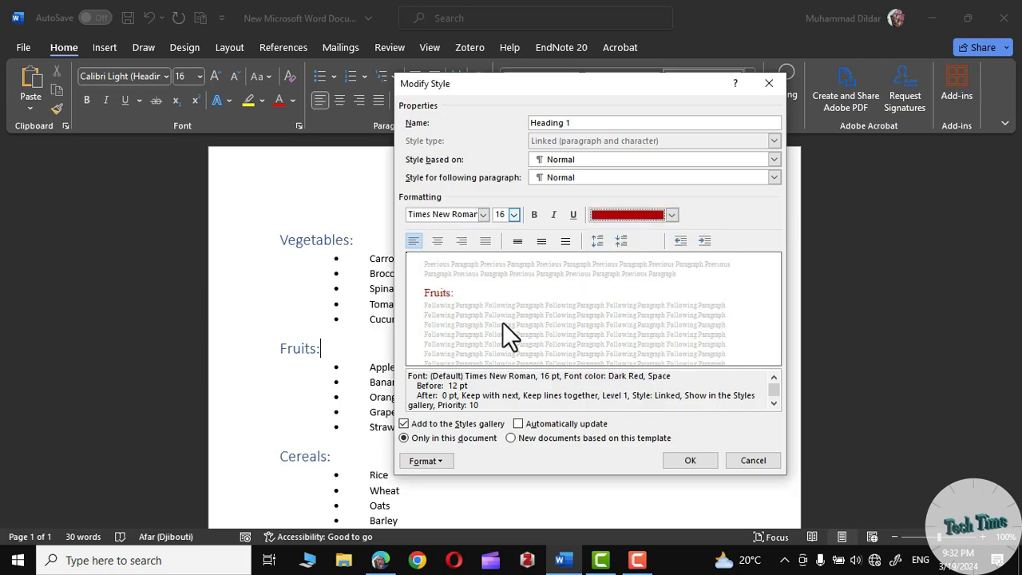
left_click(682, 461)
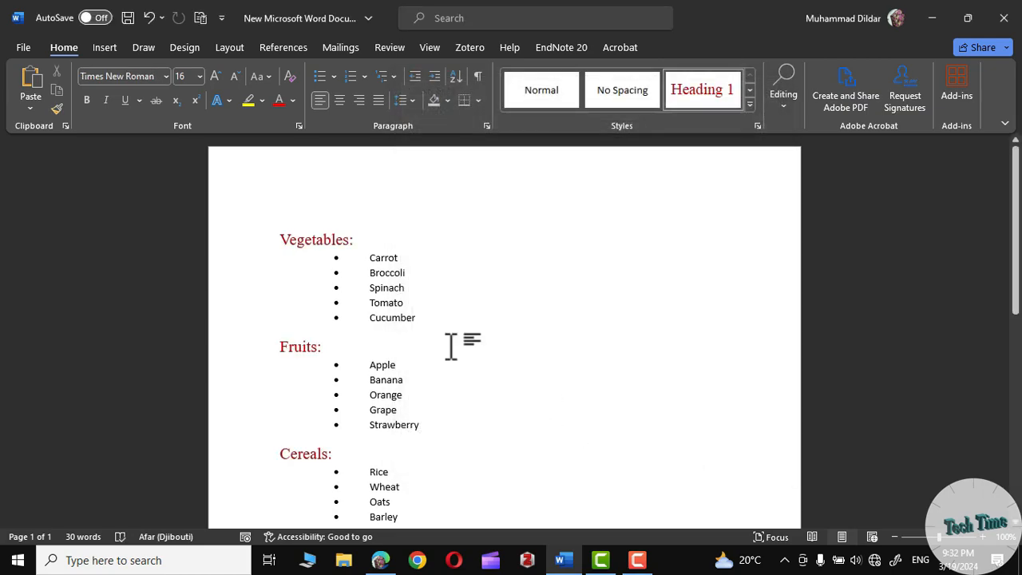
Review the restyled headings throughout the document and open the Styles pane
scroll(537, 315, "down", 10)
scroll(539, 319, "up", 10)
scroll(465, 221, "down", 4)
scroll(466, 223, "down", 6)
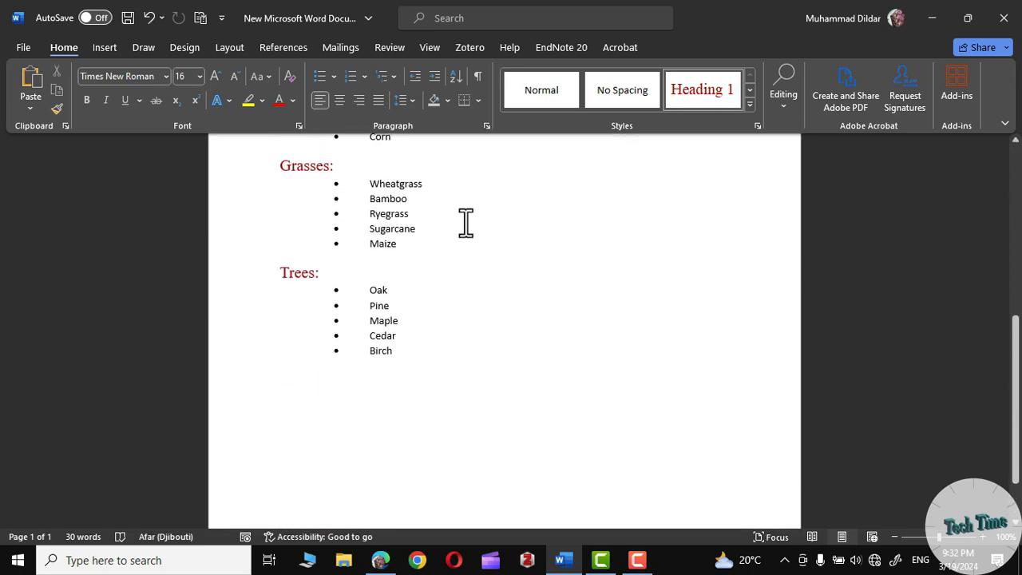
scroll(466, 222, "up", 10)
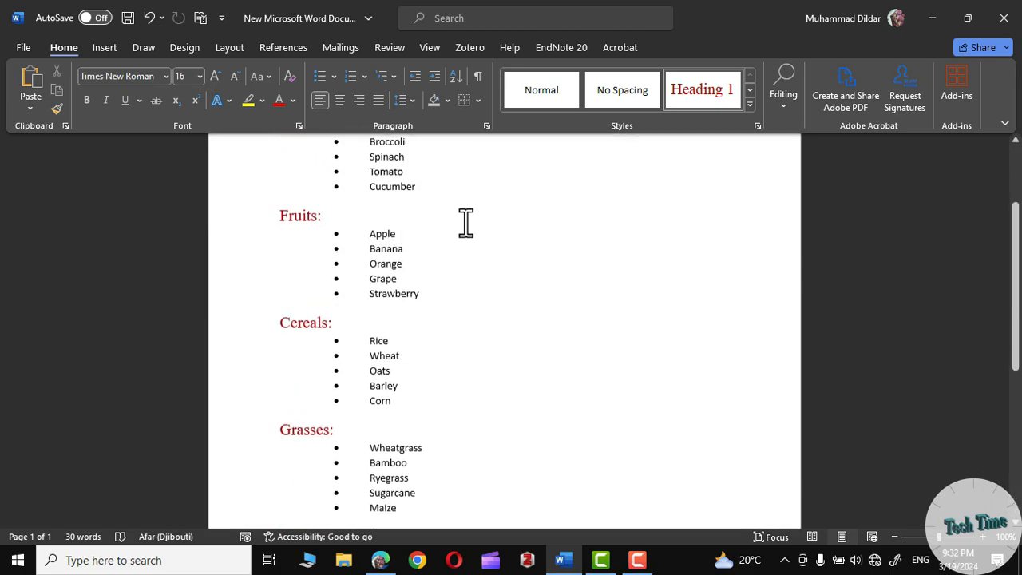
key("ctrl+alt+shift+s")
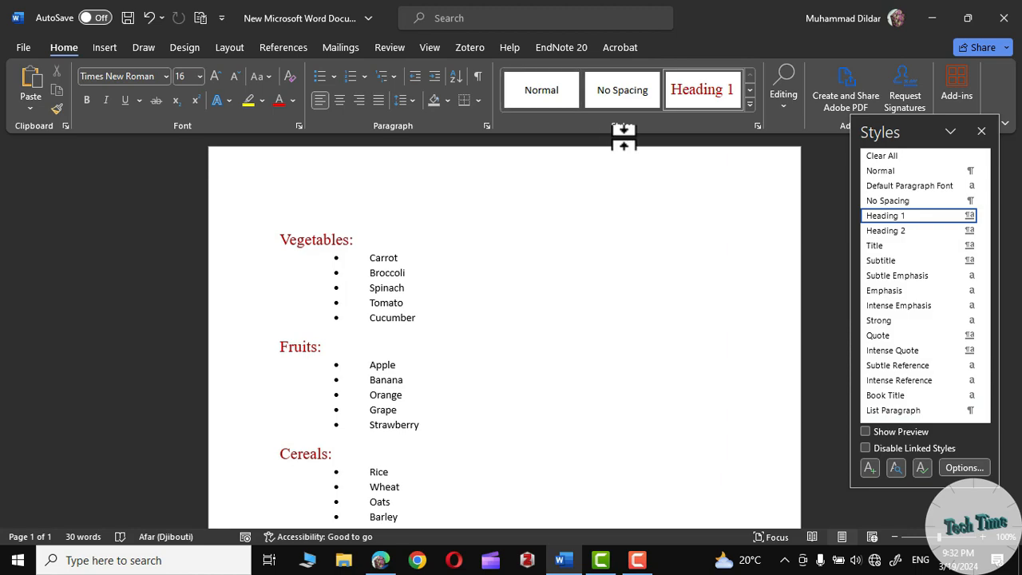
Apply the built-in document style set that formats Heading 1 as white capitals on a solid blue band
left_click(187, 43)
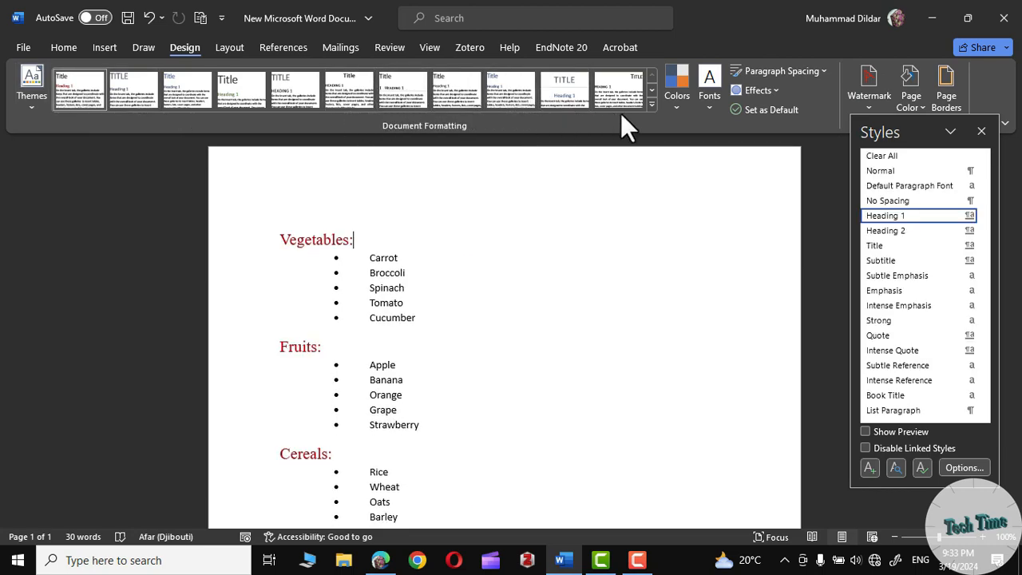
left_click(651, 104)
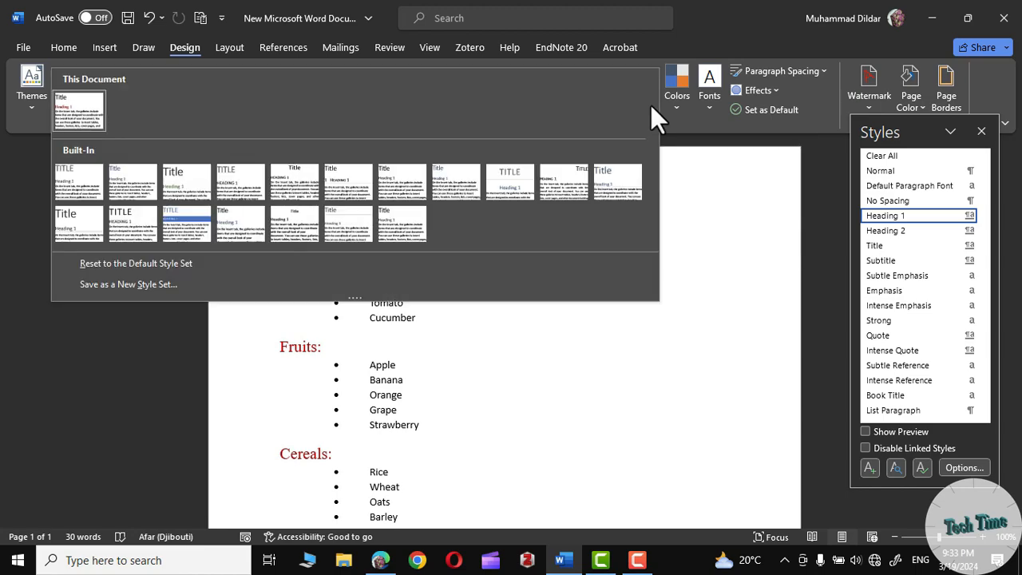
left_click(183, 223)
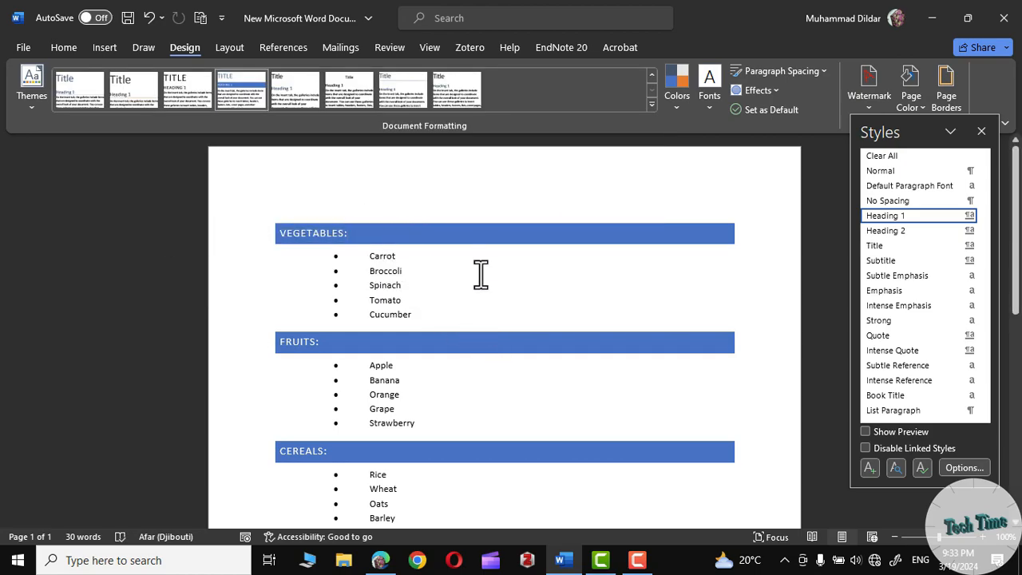
scroll(497, 377, "down", 1)
scroll(498, 377, "down", 6)
scroll(497, 376, "up", 7)
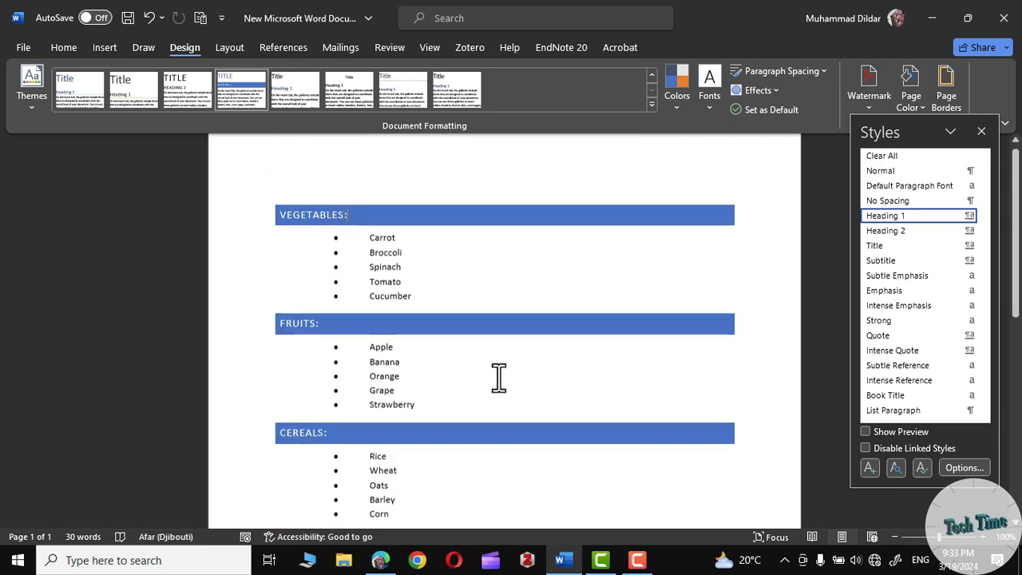
Apply the Gallery theme to the document
left_click(31, 105)
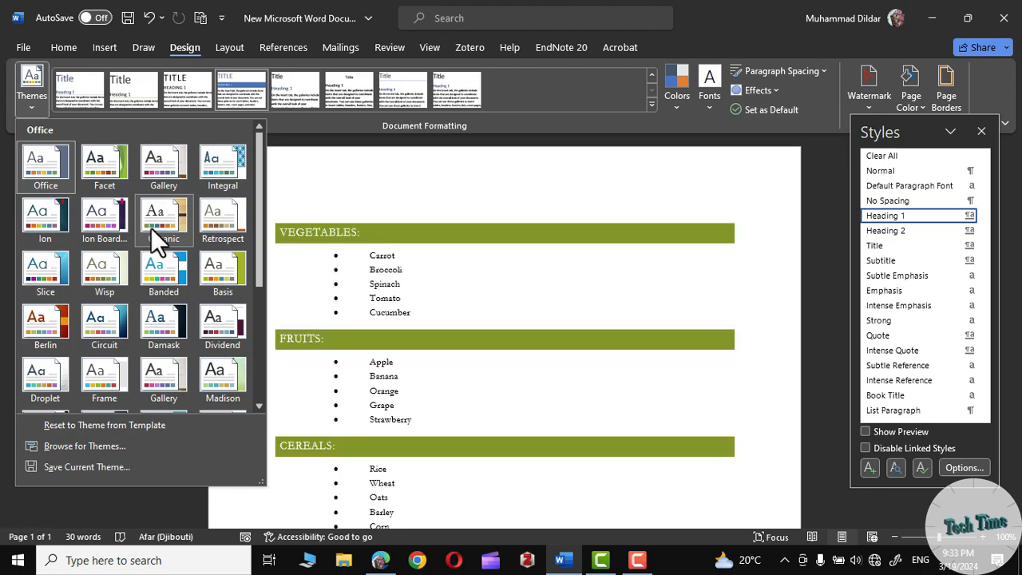
left_click(155, 374)
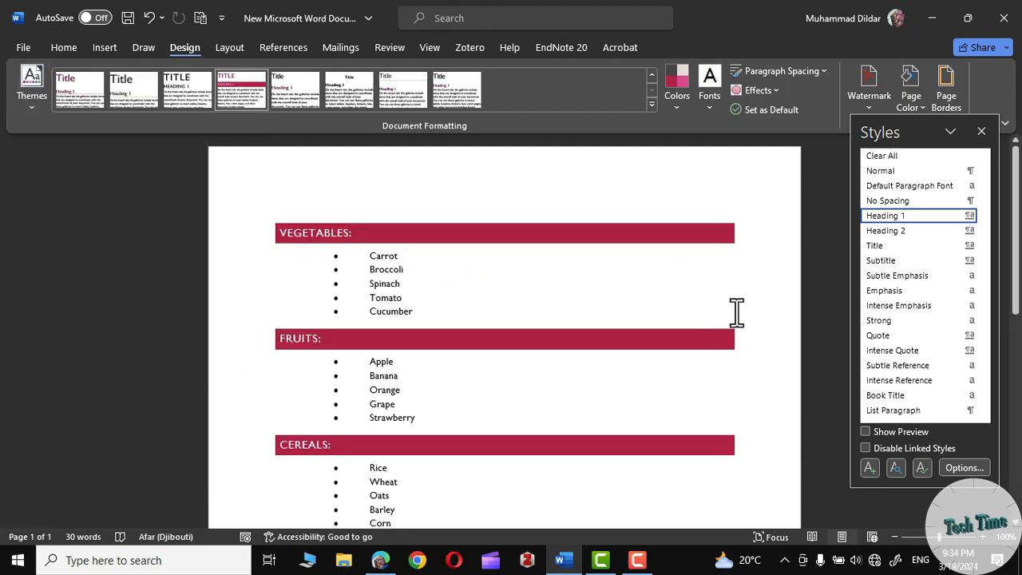
scroll(618, 146, "down", 1)
Change the theme fonts to the Custom 3 set with Rockwell Extra Bold headings and Rockwell body text
left_click(675, 103)
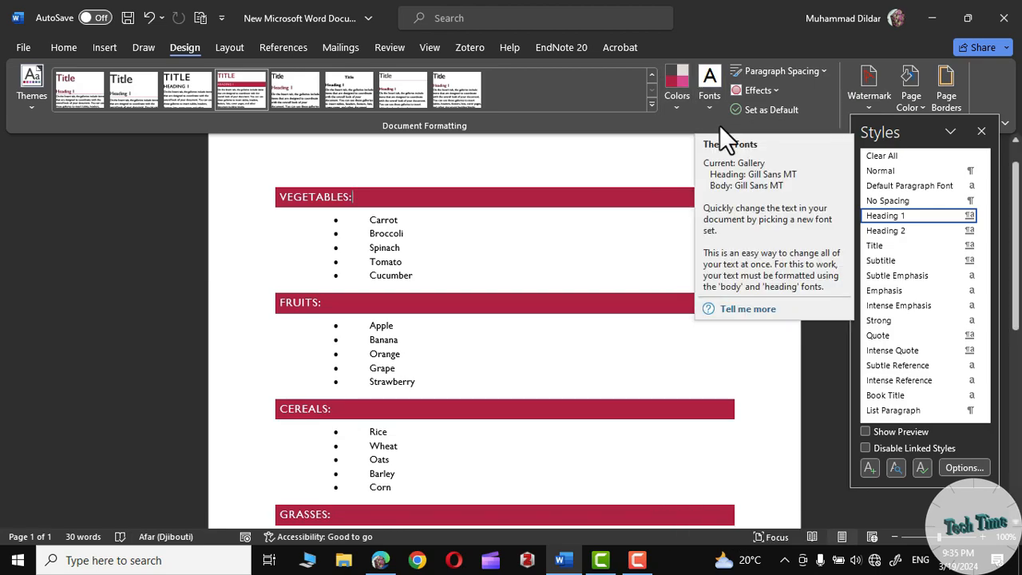
left_click(718, 116)
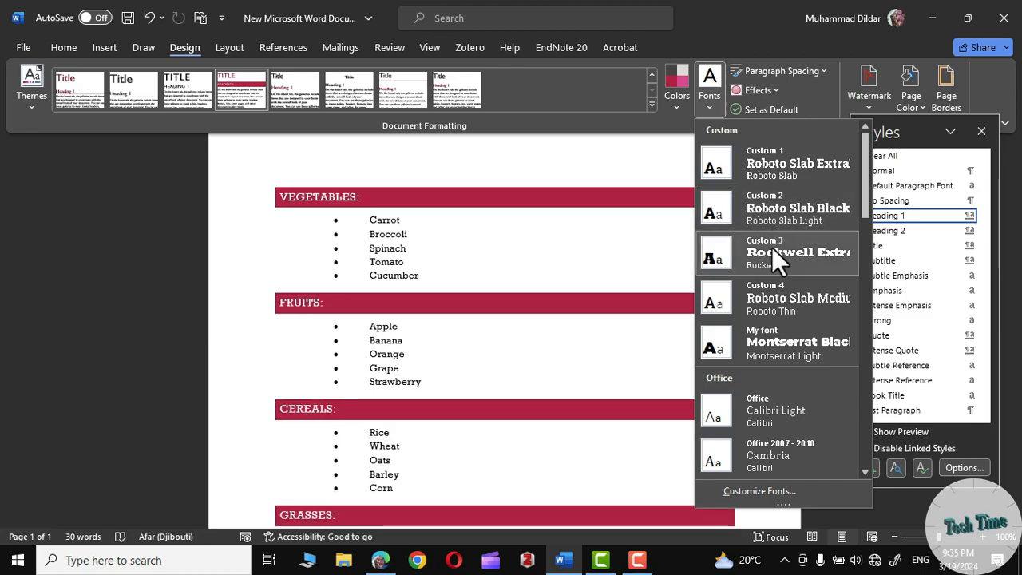
left_click(772, 251)
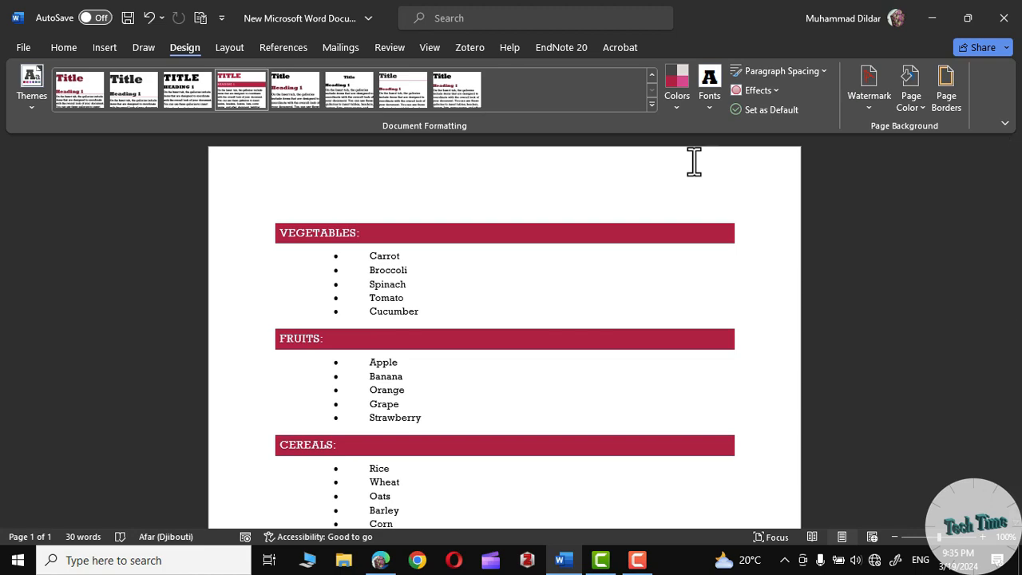
Apply the built-in style set that formats Heading 1 as bold dark red text without a coloured band
scroll(690, 182, "down", 5)
left_click(652, 104)
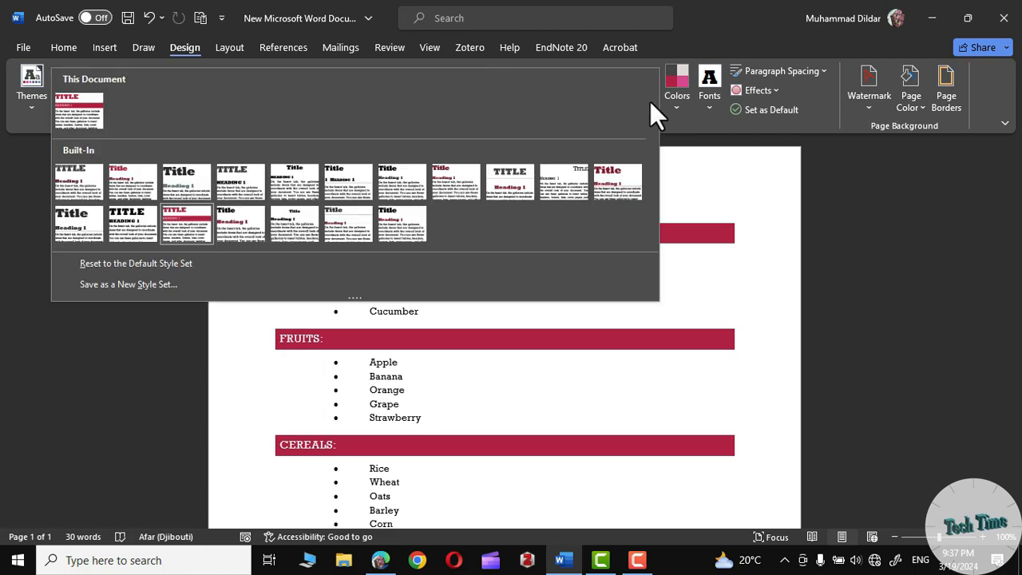
left_click(123, 190)
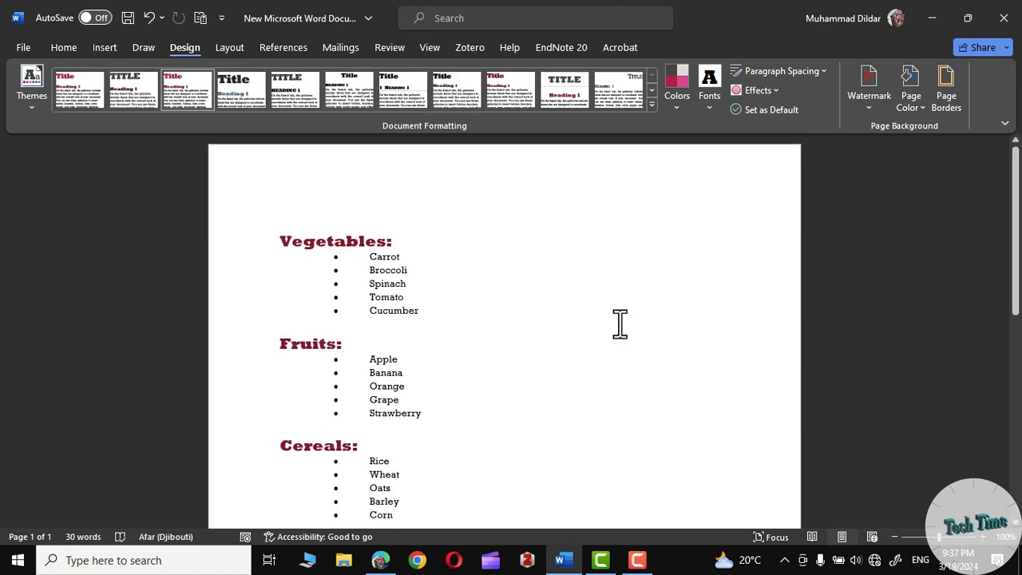
scroll(618, 324, "down", 5)
scroll(618, 324, "up", 4)
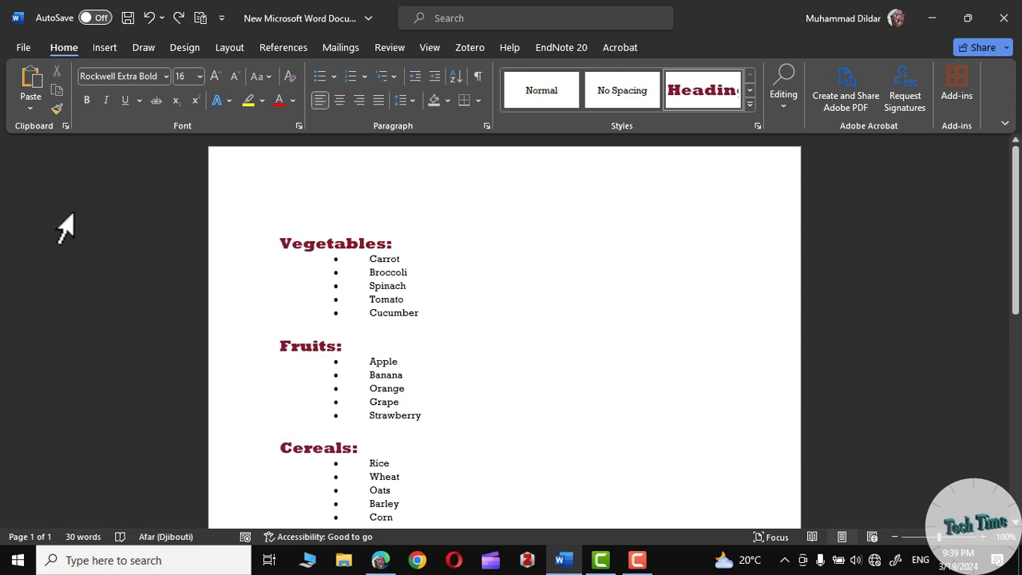
Add two blank lines above the Vegetables heading and insert the Automatic Table 1 table of contents there
key("Return")
key("Return")
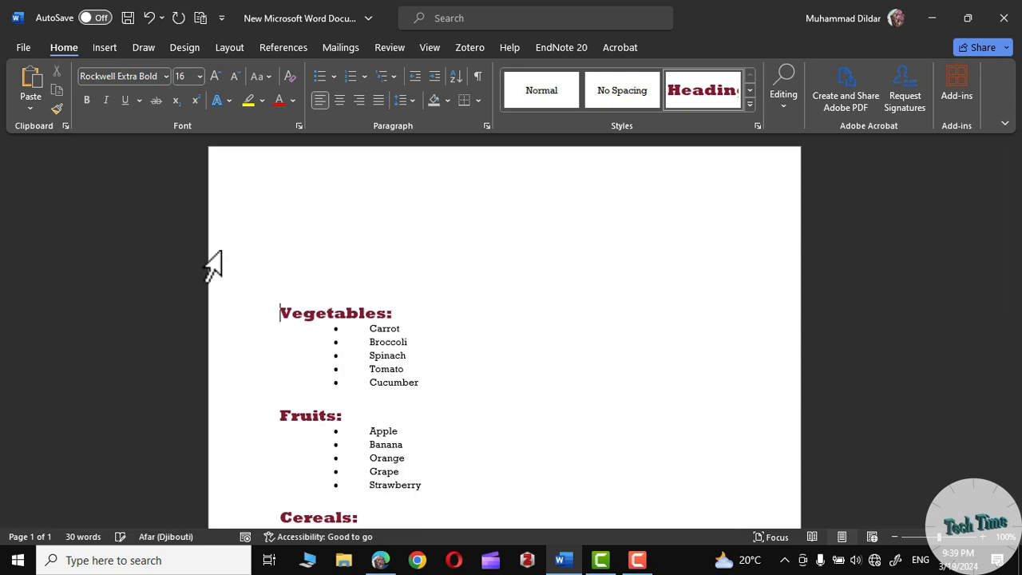
left_click(290, 212)
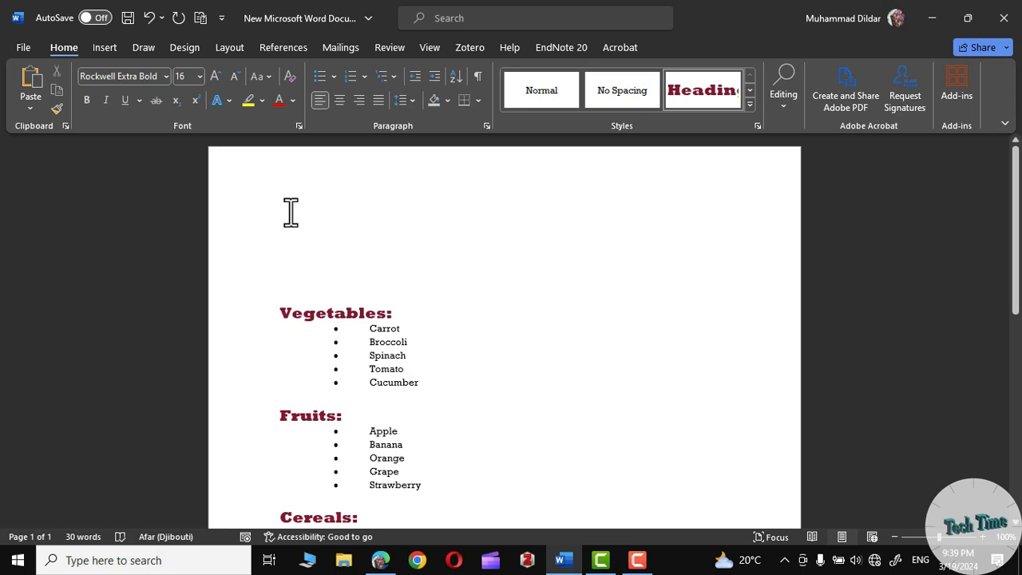
left_click(285, 46)
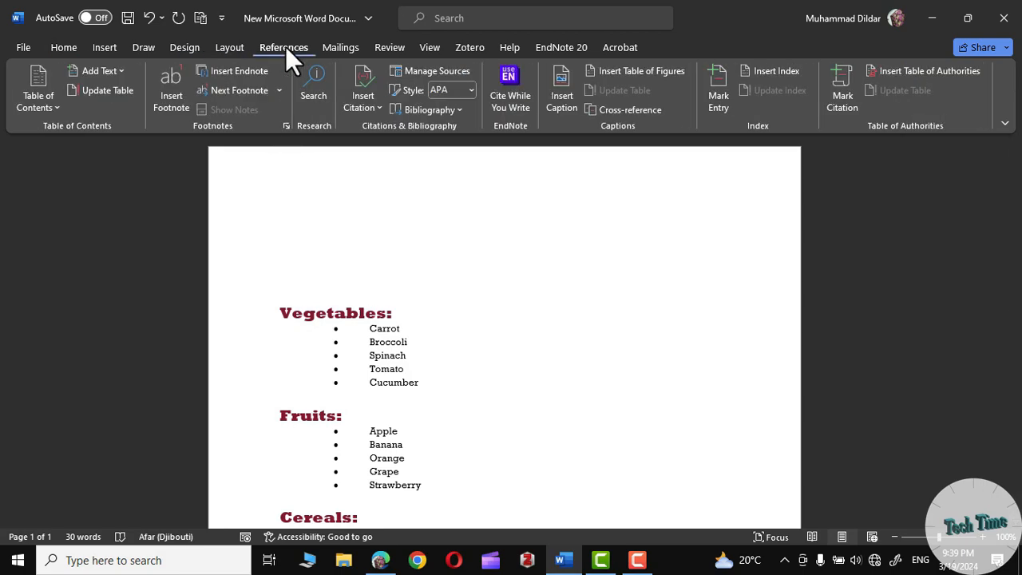
left_click(57, 102)
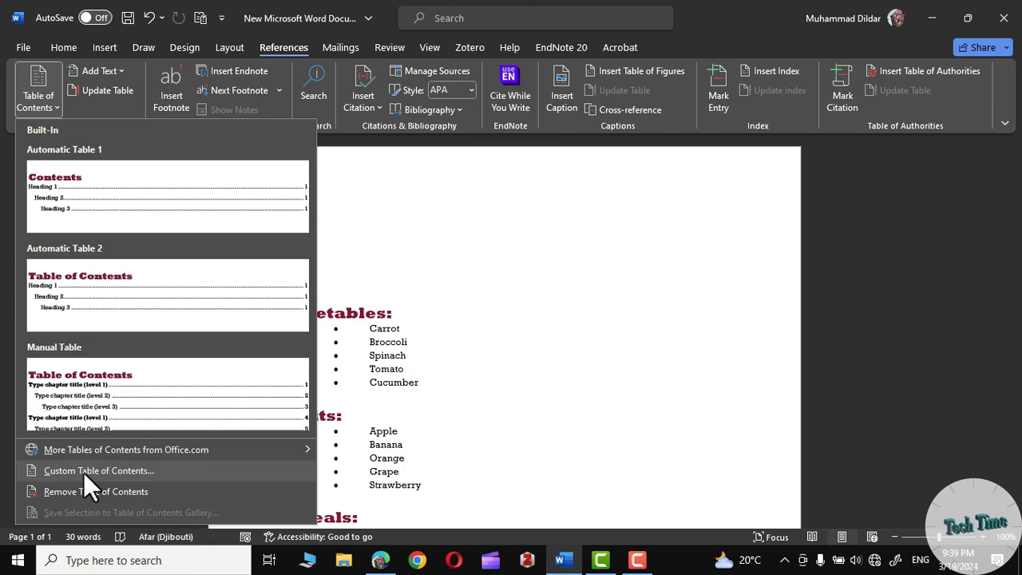
left_click(93, 210)
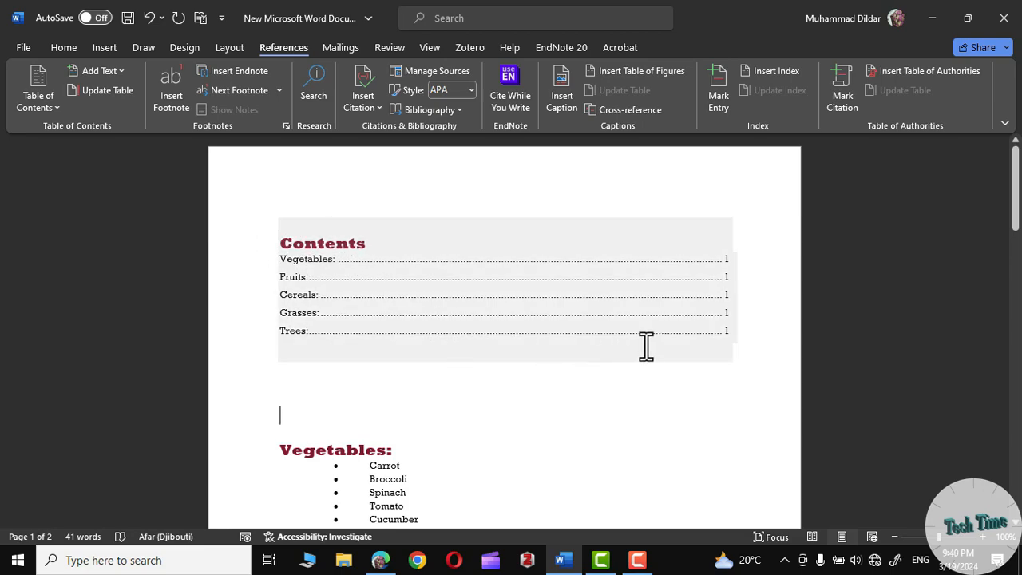
Examine the tab leader and format options for a custom table of contents, then cancel without applying any
left_click(57, 105)
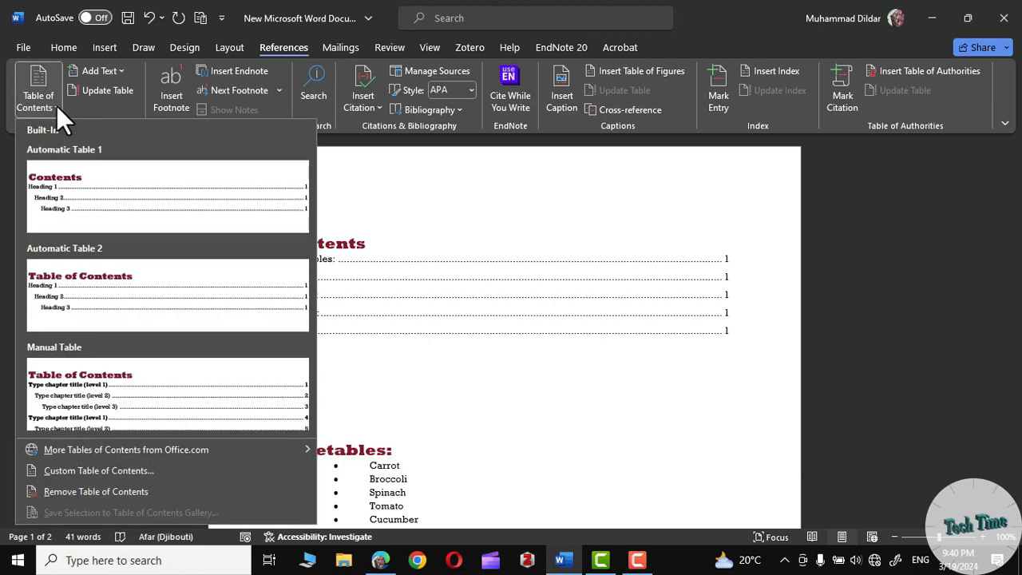
left_click(94, 471)
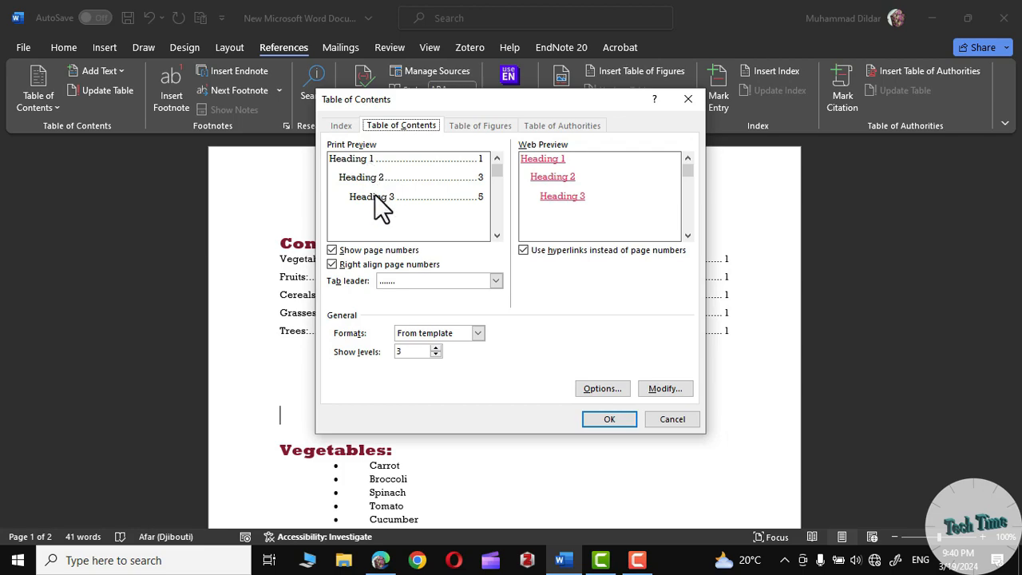
left_click(496, 281)
left_click(495, 281)
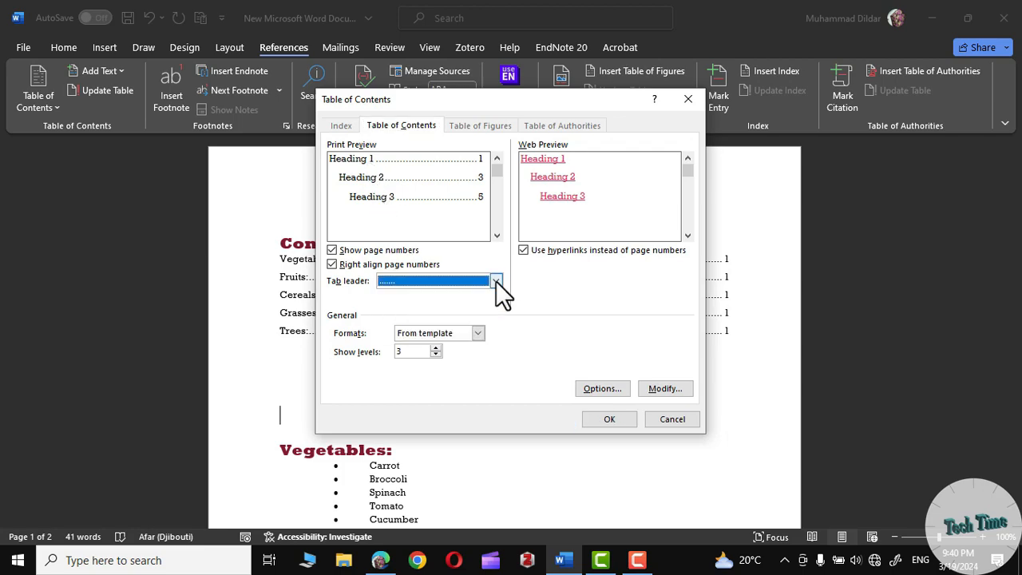
left_click(477, 333)
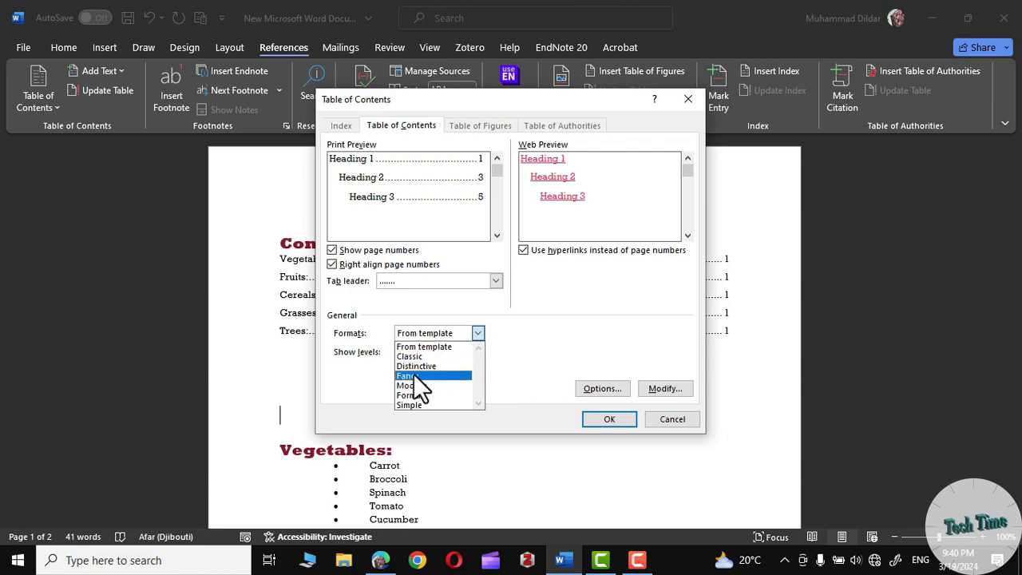
left_click(564, 356)
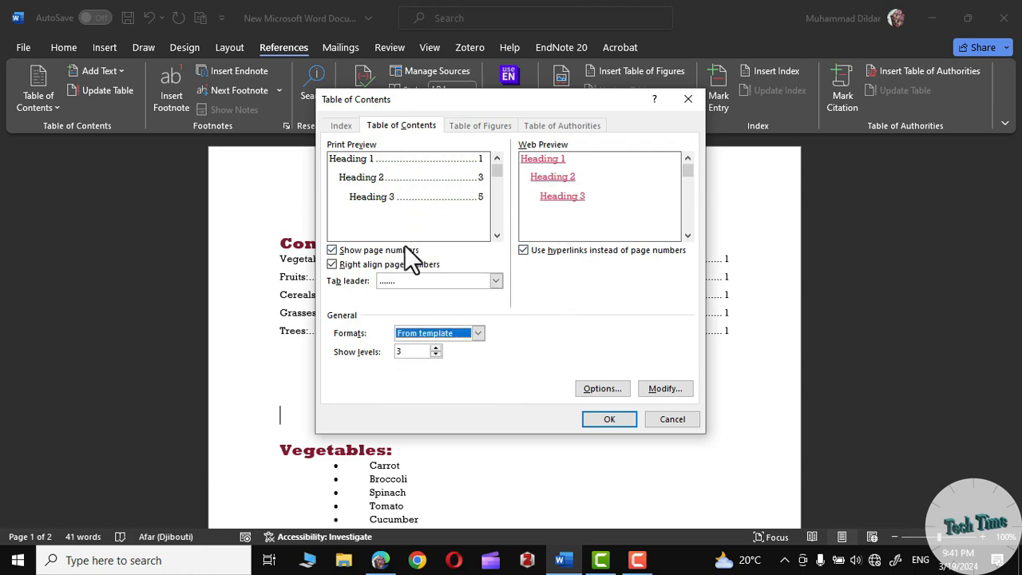
left_click(672, 420)
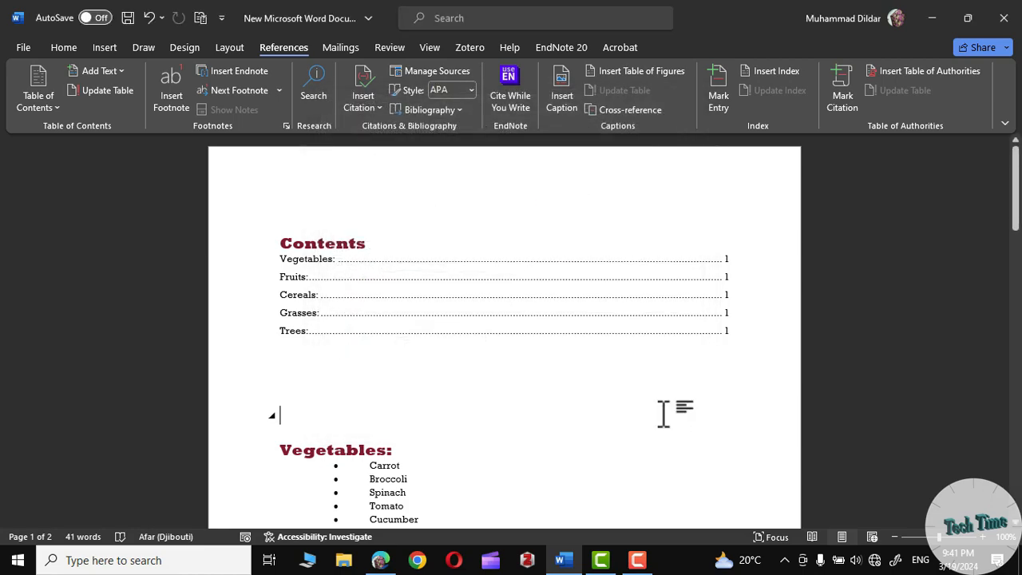
left_click(625, 420)
Use the Navigation Pane to jump to the Cereals, Grasses and Fruits headings, then close the pane
left_click(430, 47)
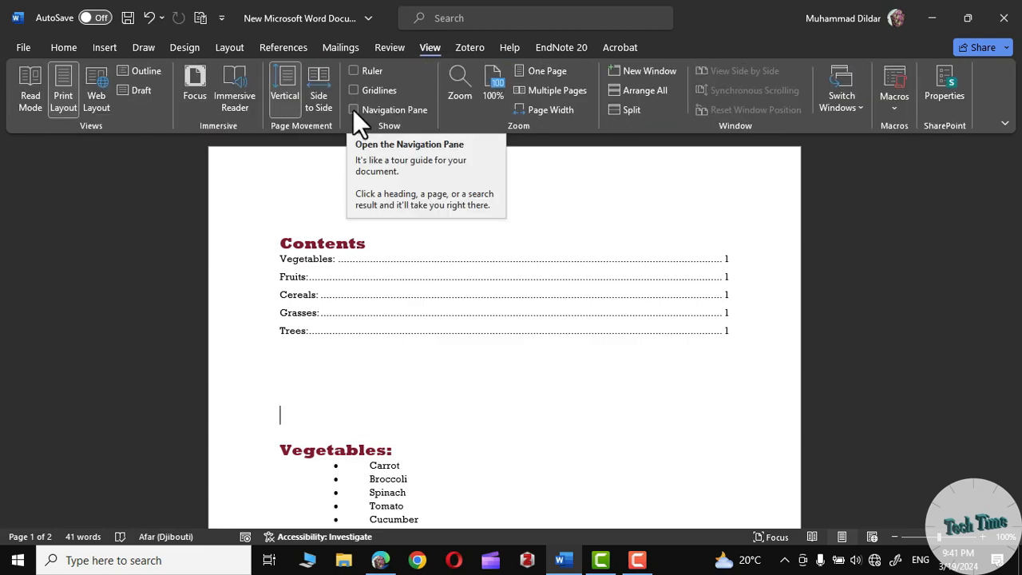
left_click(353, 110)
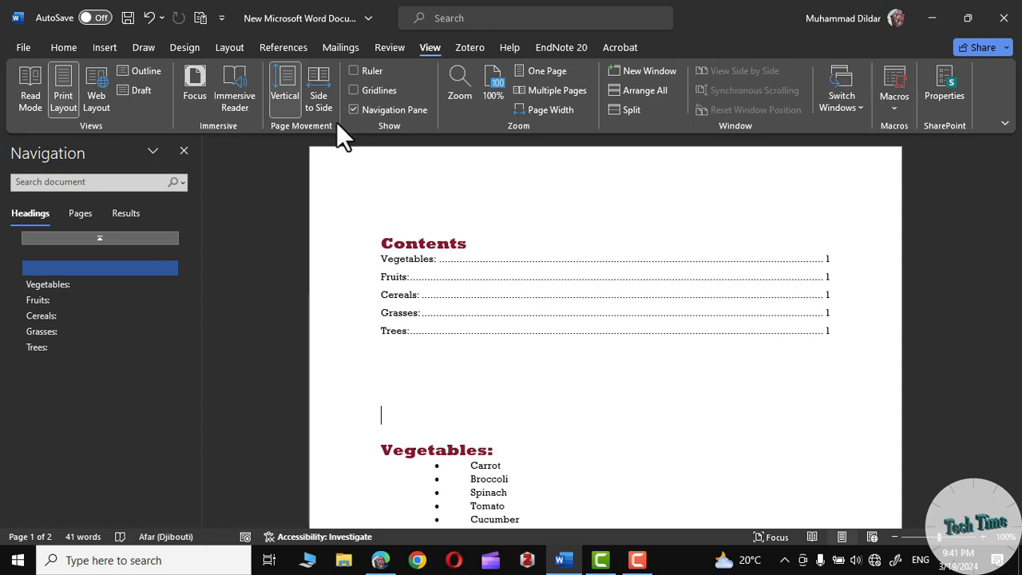
left_click(47, 317)
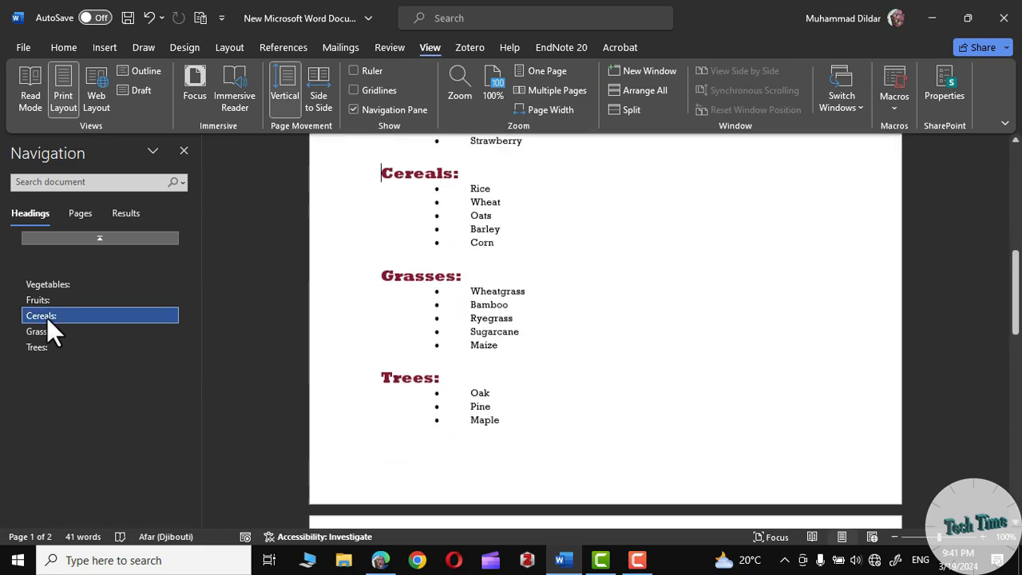
left_click(46, 333)
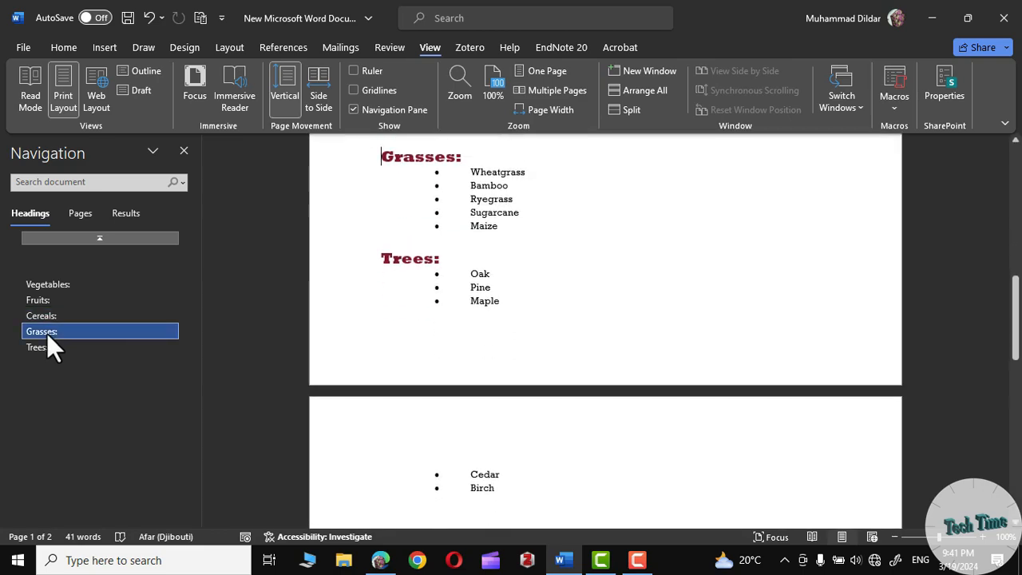
left_click(45, 299)
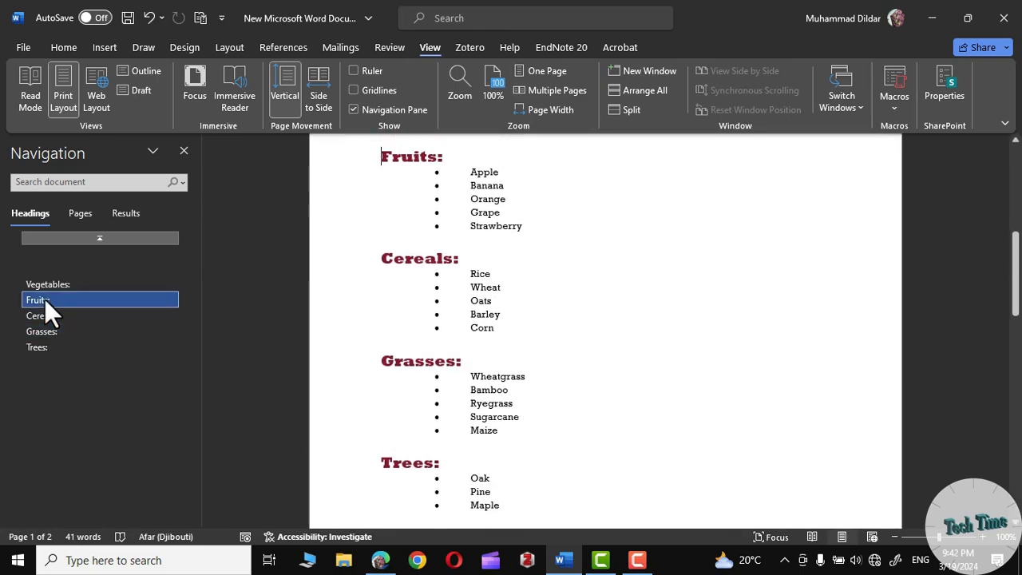
left_click(184, 150)
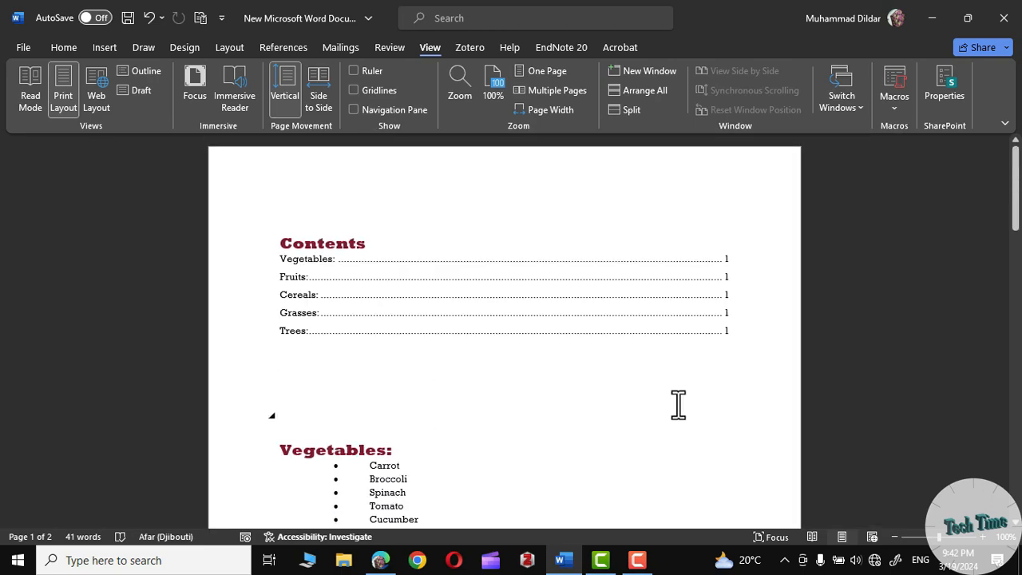